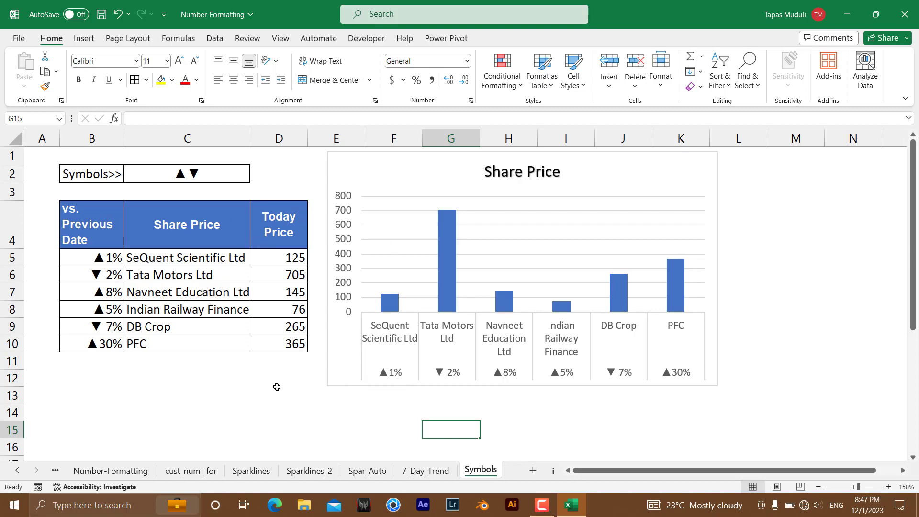
- Scroll down the Symbols sheet to the unformatted share price table at rows 18–26
{"action": "scroll", "coordinate": [275, 385], "scroll_direction": "down", "scroll_amount": 4}
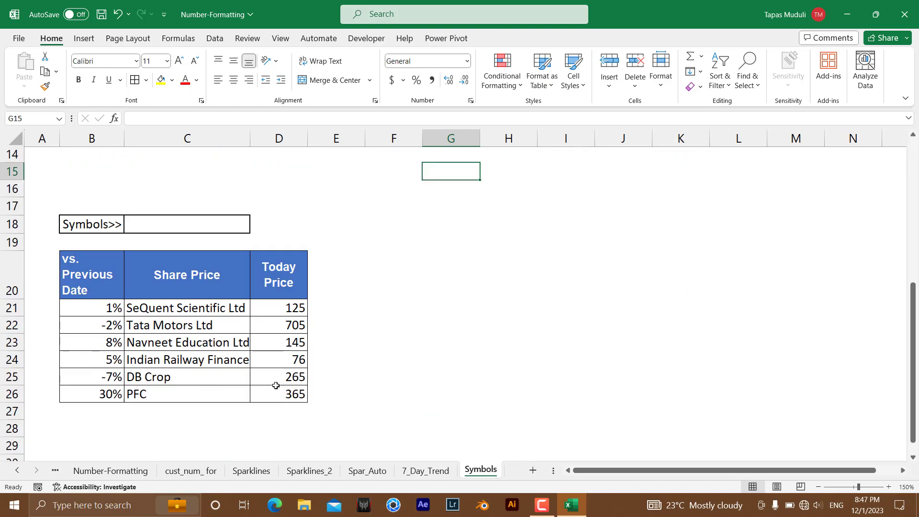
- Insert the Black Up-Pointing and Down-Pointing Triangles (▲▼) into cell C18
{"action": "left_click", "coordinate": [188, 225]}
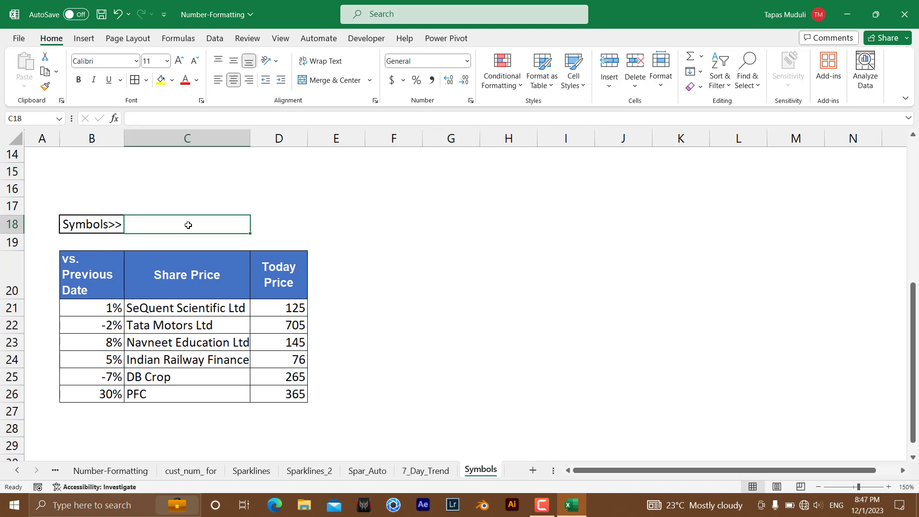
{"action": "left_click", "coordinate": [87, 41]}
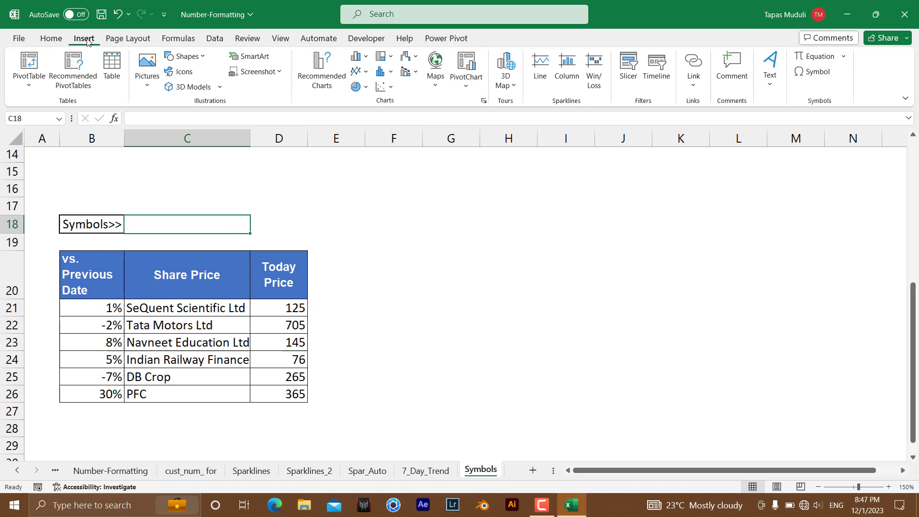
{"action": "left_click", "coordinate": [818, 76]}
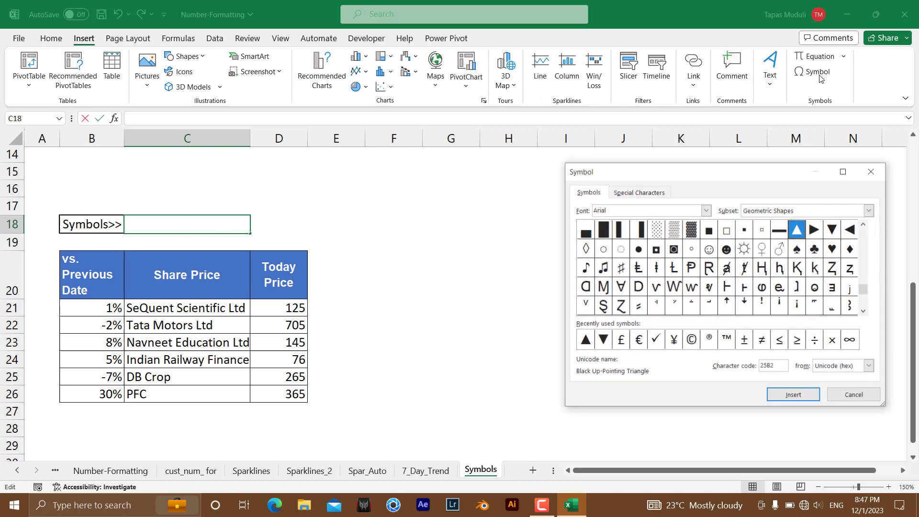
{"action": "left_click_drag", "start_coordinate": [735, 177], "coordinate": [716, 130]}
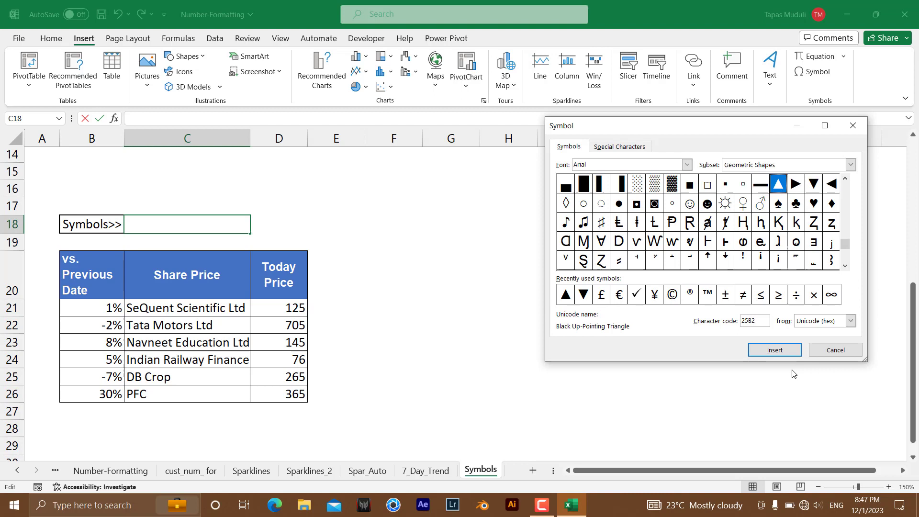
{"action": "left_click", "coordinate": [773, 350]}
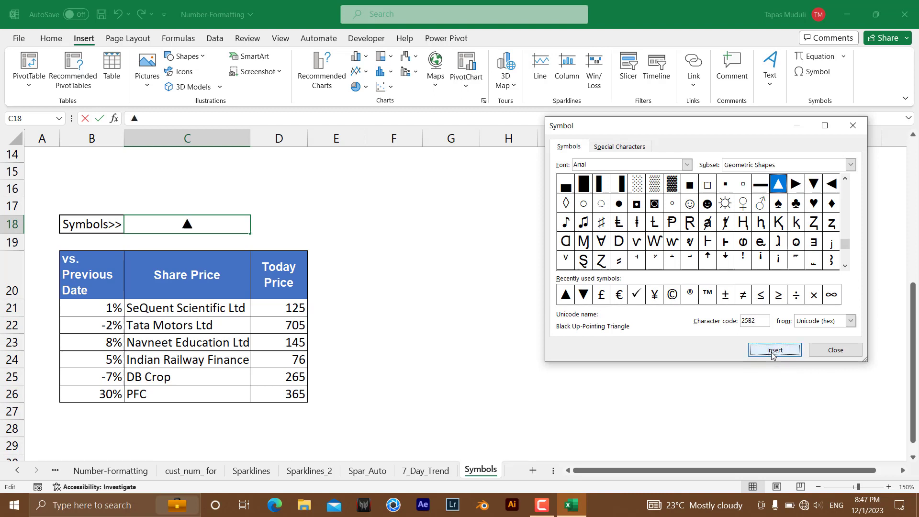
{"action": "left_click", "coordinate": [817, 188]}
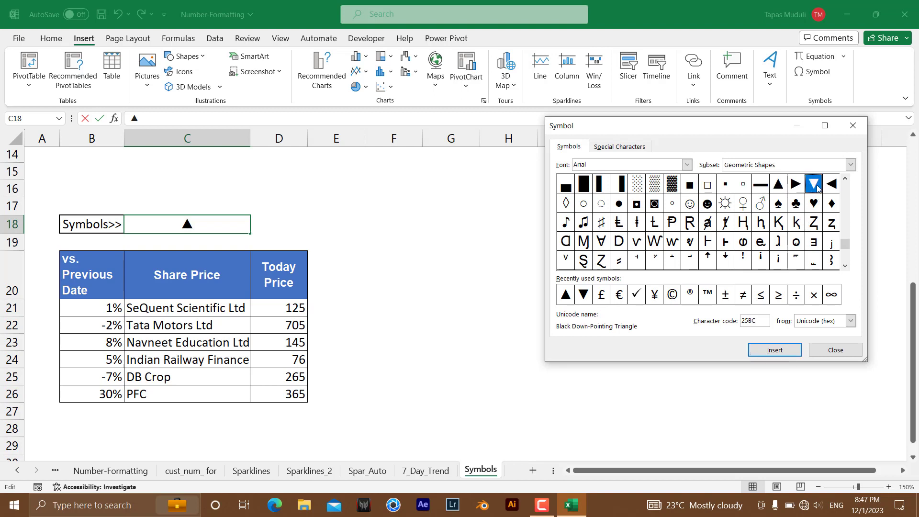
{"action": "left_click", "coordinate": [776, 351]}
{"action": "left_click", "coordinate": [836, 350]}
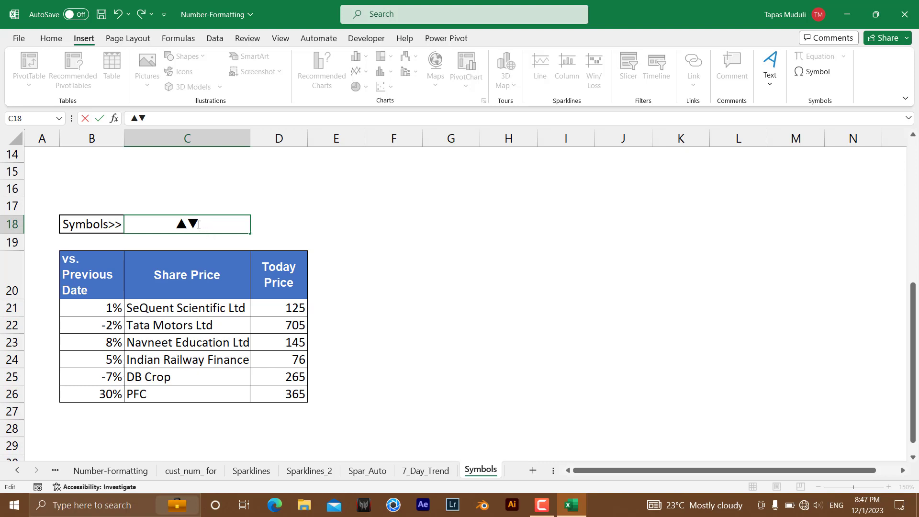
- Select the ▲▼ symbols in C18, then open the Custom number format for B21:B26
{"action": "left_click_drag", "start_coordinate": [199, 224], "coordinate": [176, 224]}
{"action": "key", "text": "ctrl+c"}
{"action": "left_click_drag", "start_coordinate": [101, 306], "coordinate": [99, 397]}
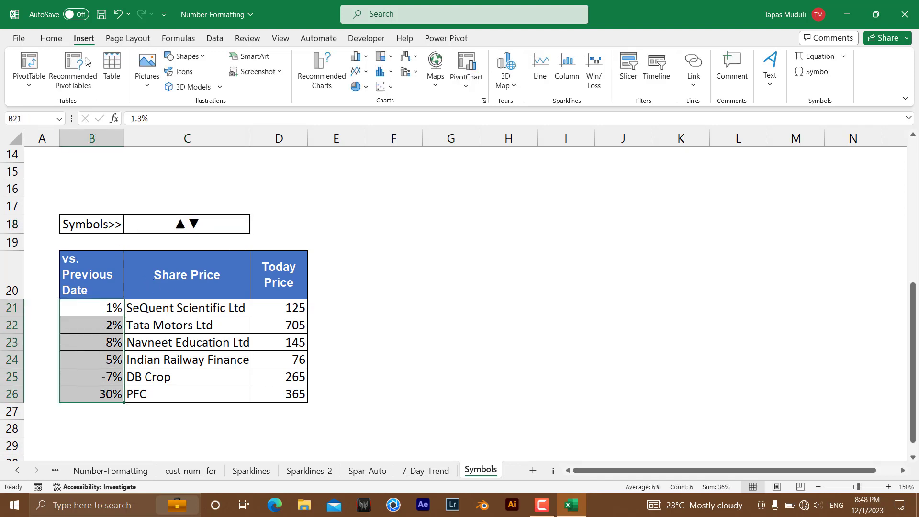
{"action": "left_click", "coordinate": [51, 38]}
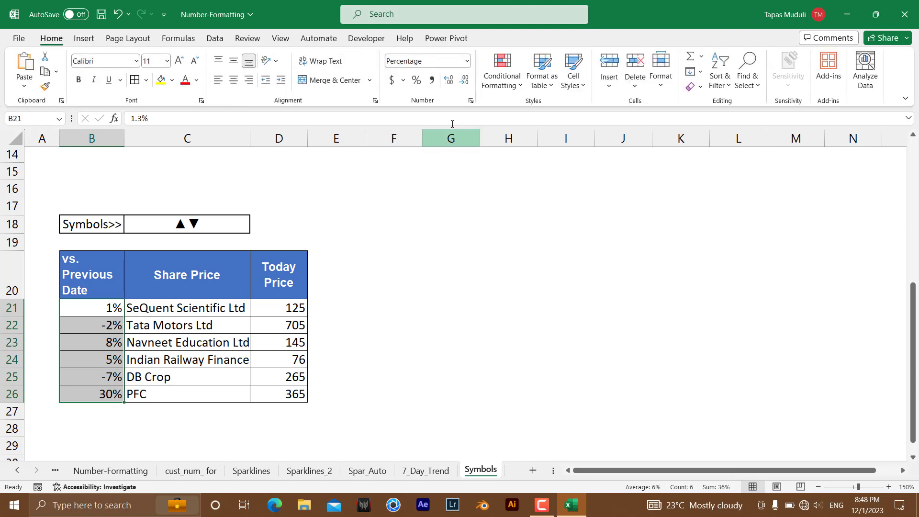
{"action": "left_click", "coordinate": [471, 101]}
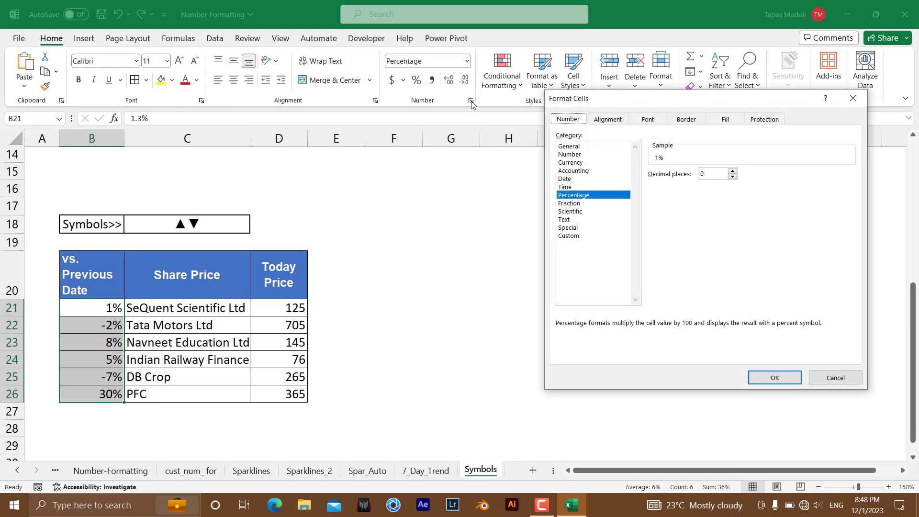
{"action": "left_click", "coordinate": [569, 236]}
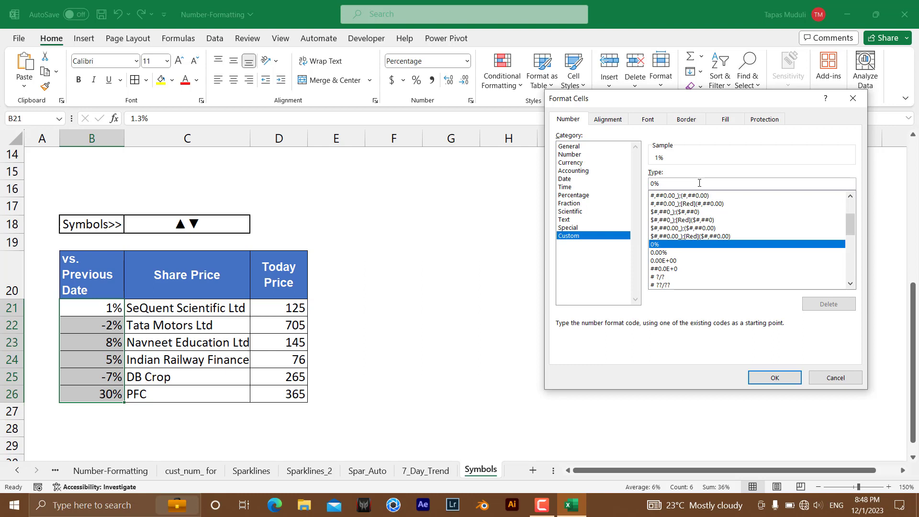
- Build the custom format code ▲0%;▼0% from the pasted arrow symbols
{"action": "key", "text": "ctrl+v"}
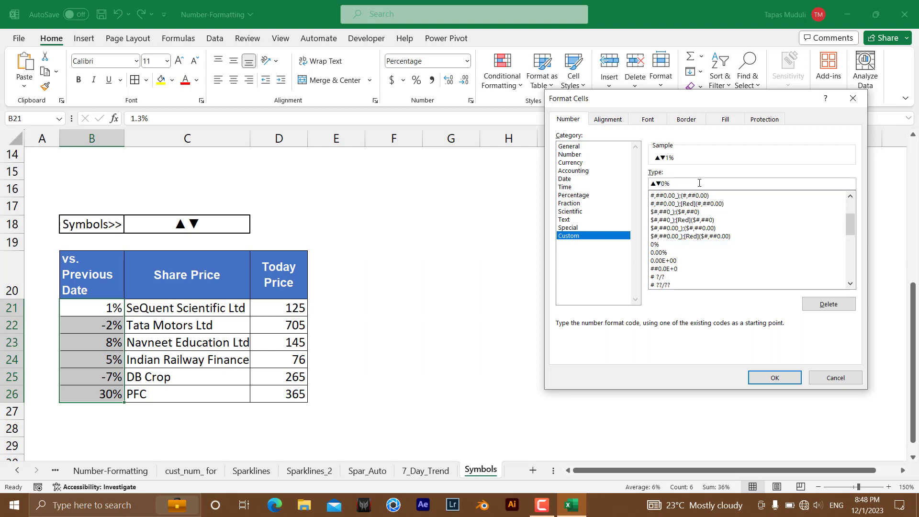
{"action": "left_click_drag", "start_coordinate": [672, 183], "coordinate": [662, 184]}
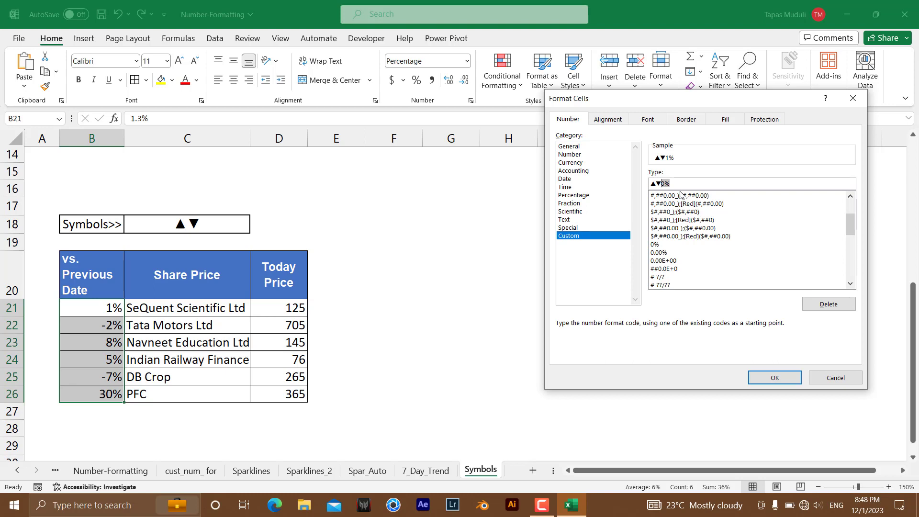
{"action": "key", "text": "BackSpace"}
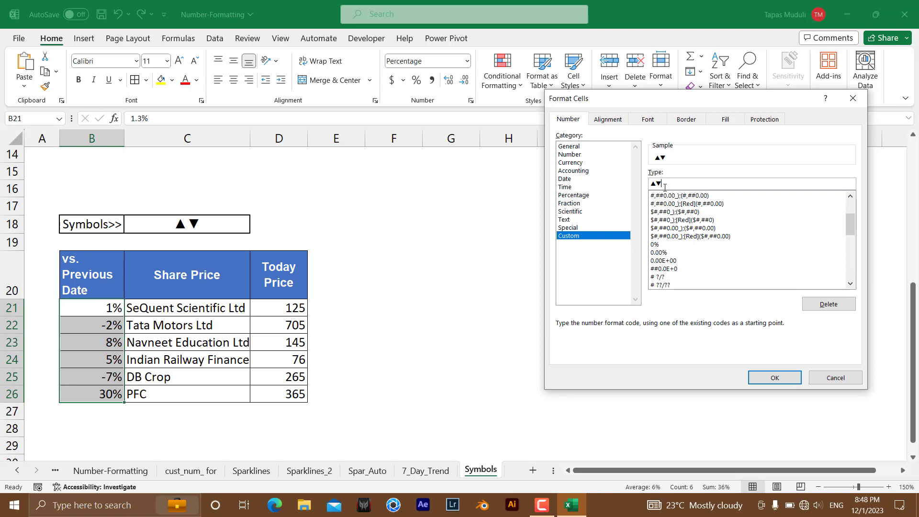
{"action": "key", "text": "Left"}
{"action": "type", "text": "0%;▼"}
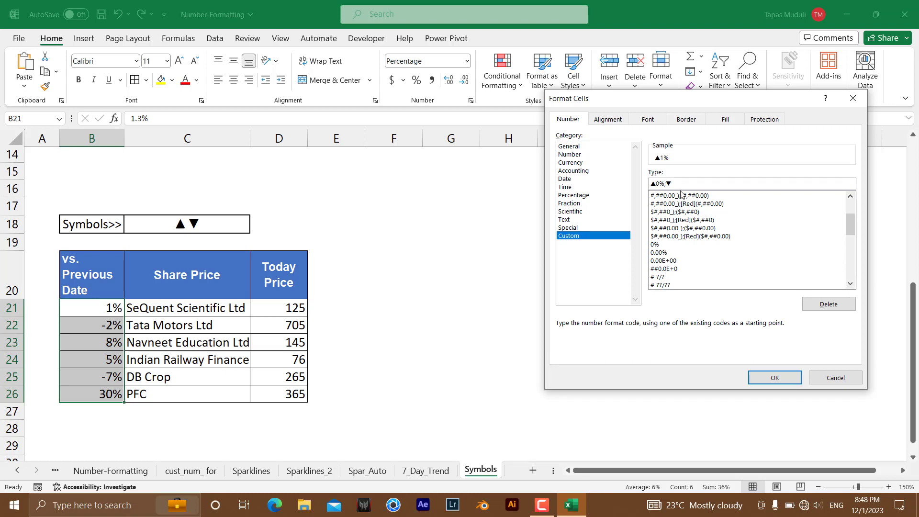
{"action": "type", "text": "0"}
{"action": "type", "text": "%"}
- Apply the ▲0%;▼0% format, check B22's underlying value, and select B21:D26 as chart data
{"action": "left_click", "coordinate": [775, 379]}
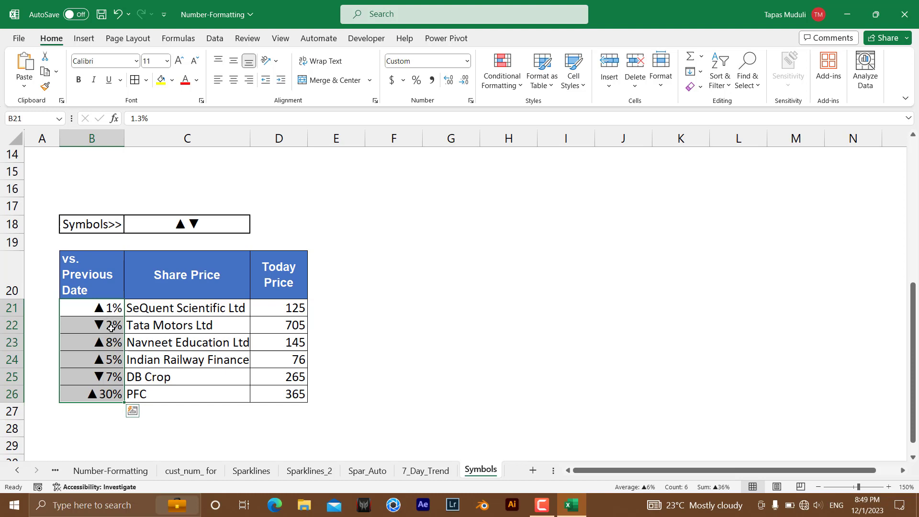
{"action": "left_click", "coordinate": [110, 330]}
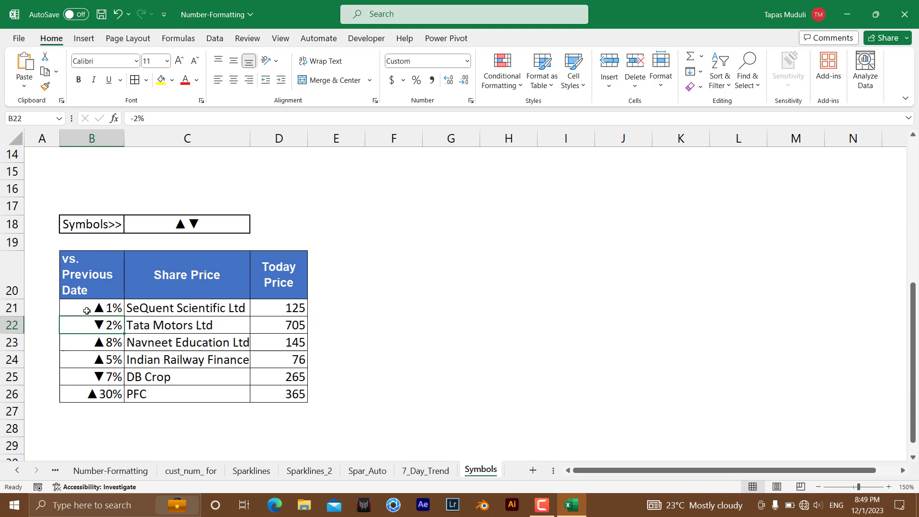
{"action": "left_click_drag", "start_coordinate": [87, 310], "coordinate": [262, 396]}
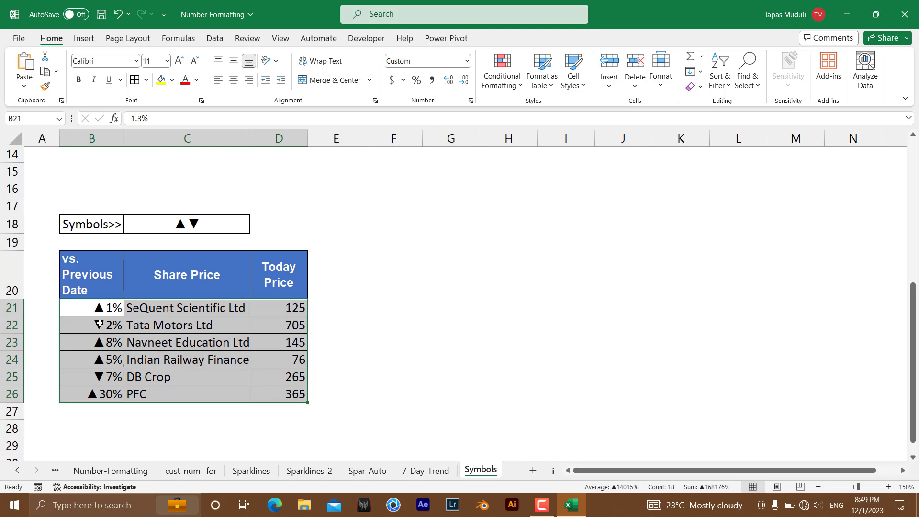
- Insert a clustered column chart of B21:D26 and move it beside the table
{"action": "left_click", "coordinate": [84, 38]}
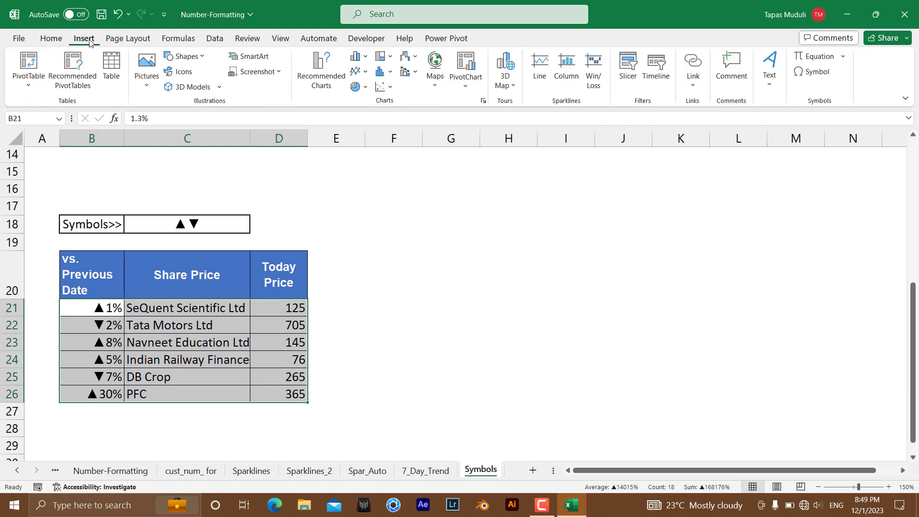
{"action": "left_click", "coordinate": [362, 57]}
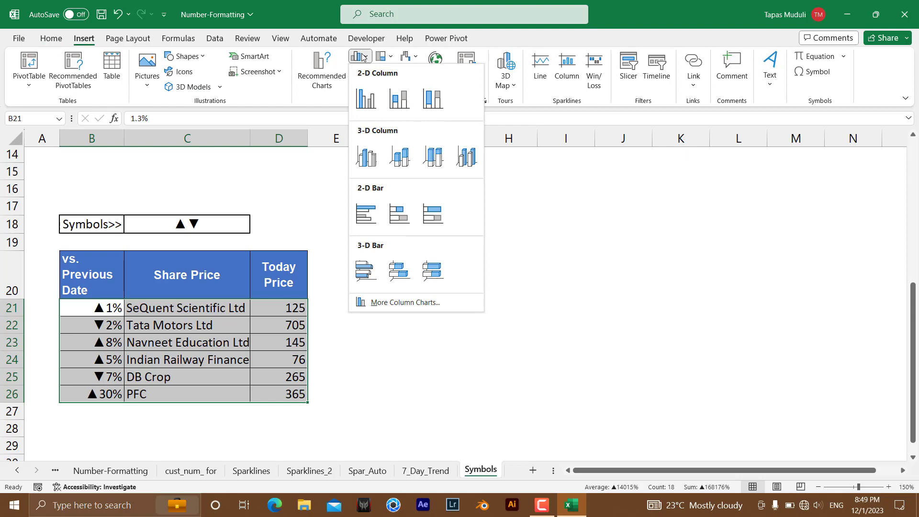
{"action": "left_click", "coordinate": [366, 99]}
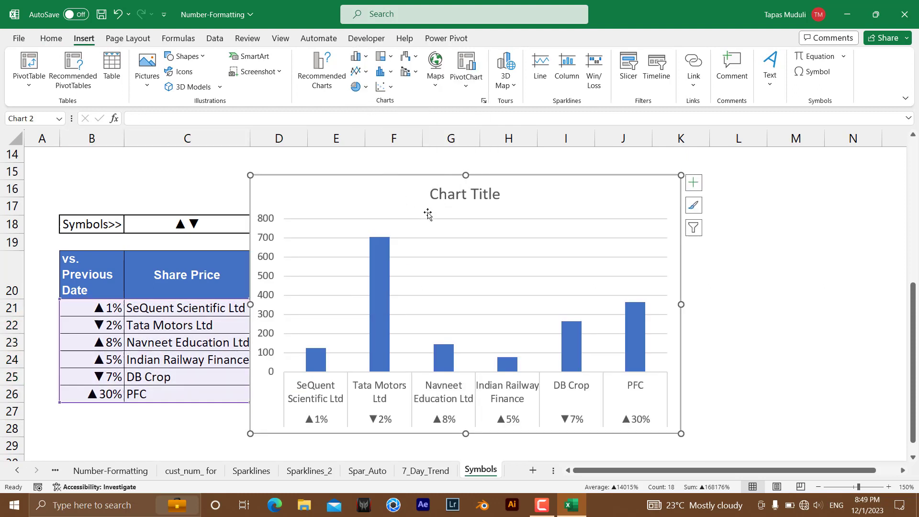
{"action": "left_click_drag", "start_coordinate": [382, 196], "coordinate": [457, 191]}
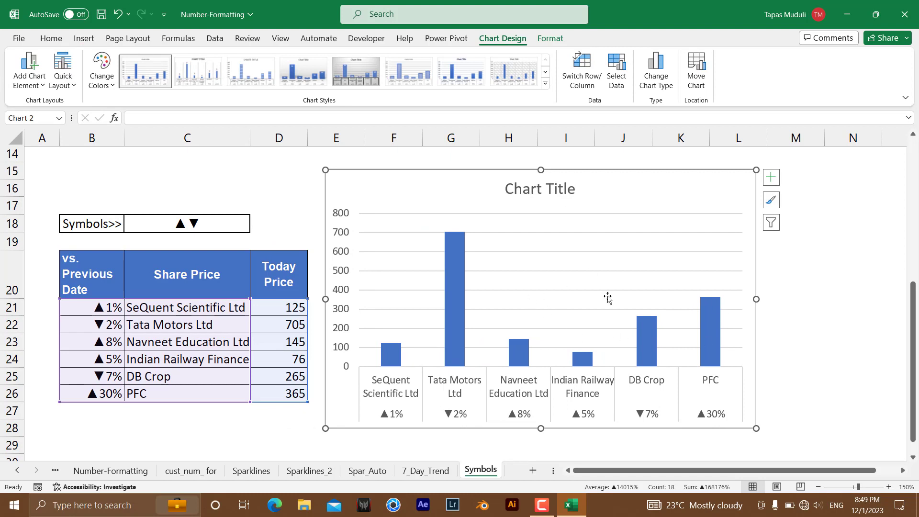
- Replace the placeholder chart title with 'Share Price'
{"action": "left_click", "coordinate": [508, 191]}
{"action": "double_click", "coordinate": [509, 191]}
{"action": "left_click_drag", "start_coordinate": [506, 190], "coordinate": [580, 190]}
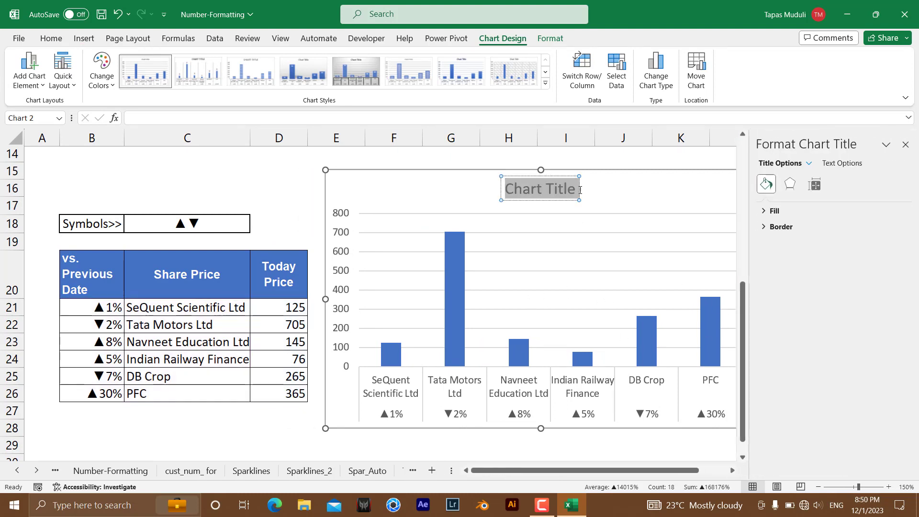
{"action": "type", "text": "S"}
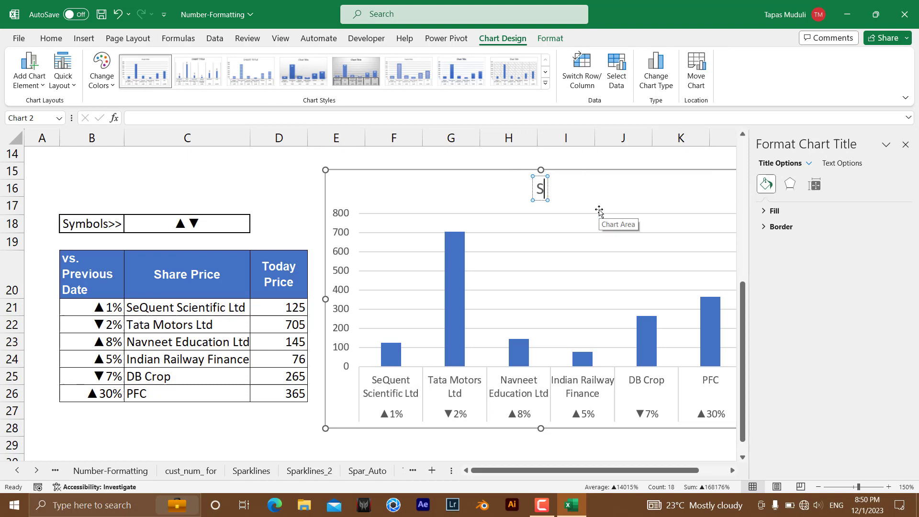
{"action": "type", "text": "hare Price"}
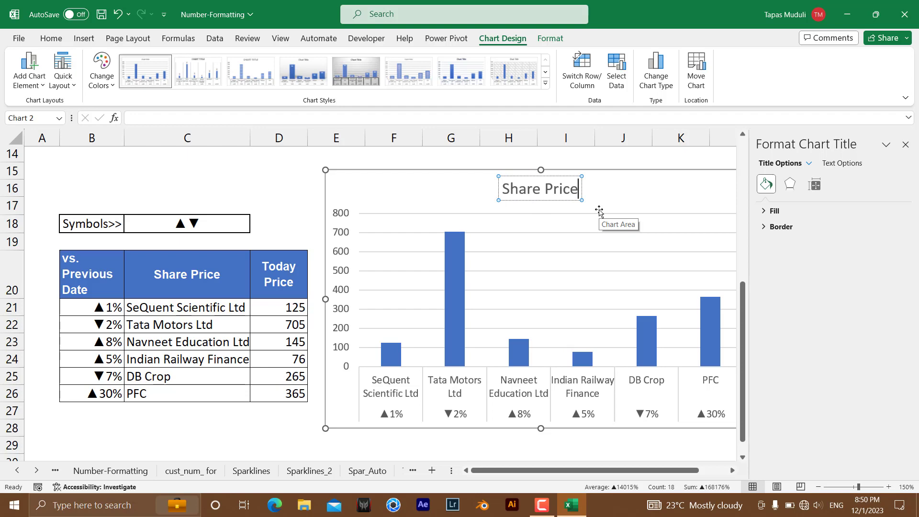
{"action": "left_click", "coordinate": [266, 194]}
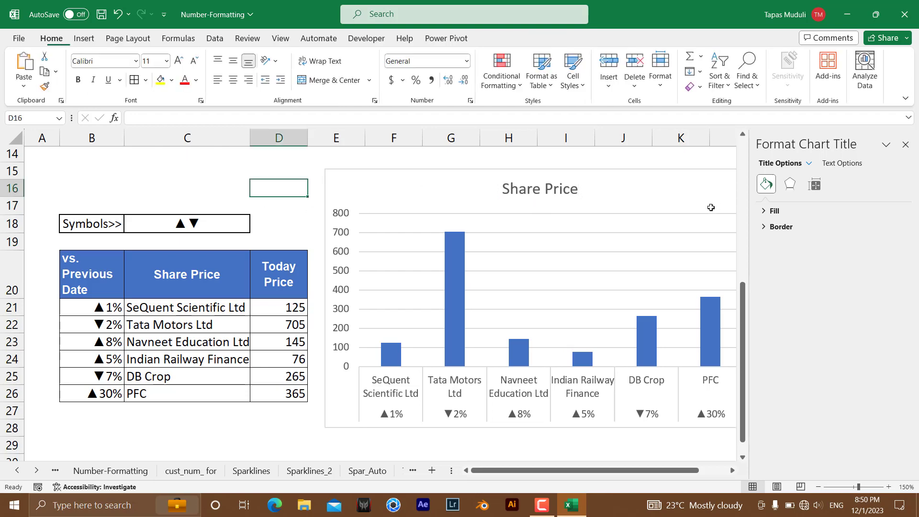
- Apply the first WordArt style to make the 'Share Price' title bold black
{"action": "left_click", "coordinate": [905, 144]}
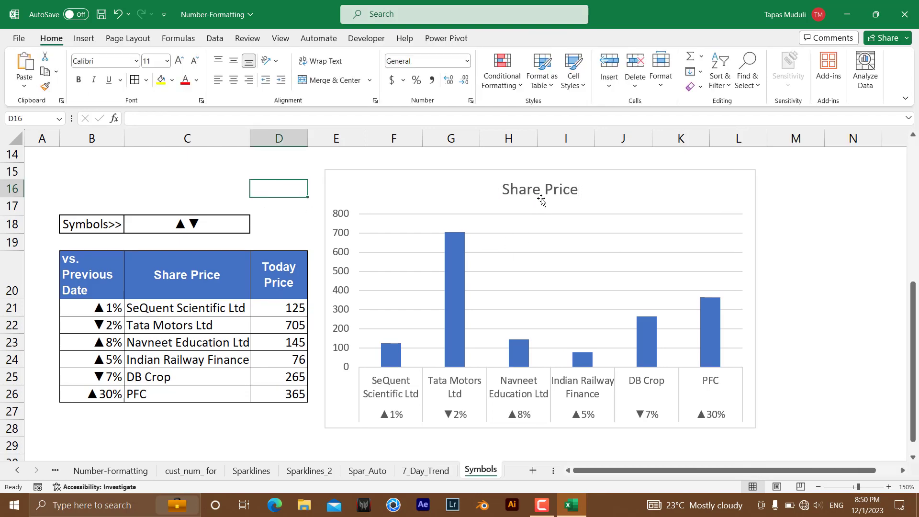
{"action": "scroll", "coordinate": [454, 221], "scroll_direction": "down", "scroll_amount": 1}
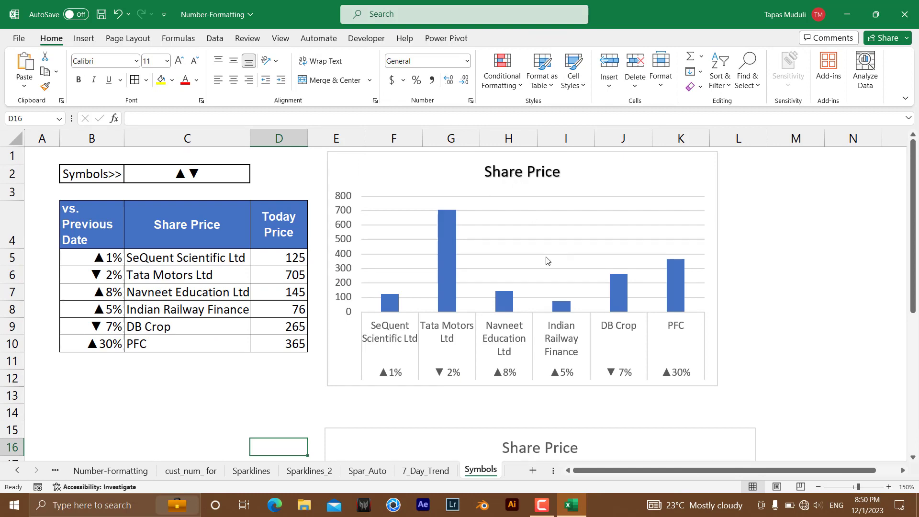
{"action": "scroll", "coordinate": [546, 259], "scroll_direction": "up", "scroll_amount": 1}
{"action": "left_click", "coordinate": [524, 195]}
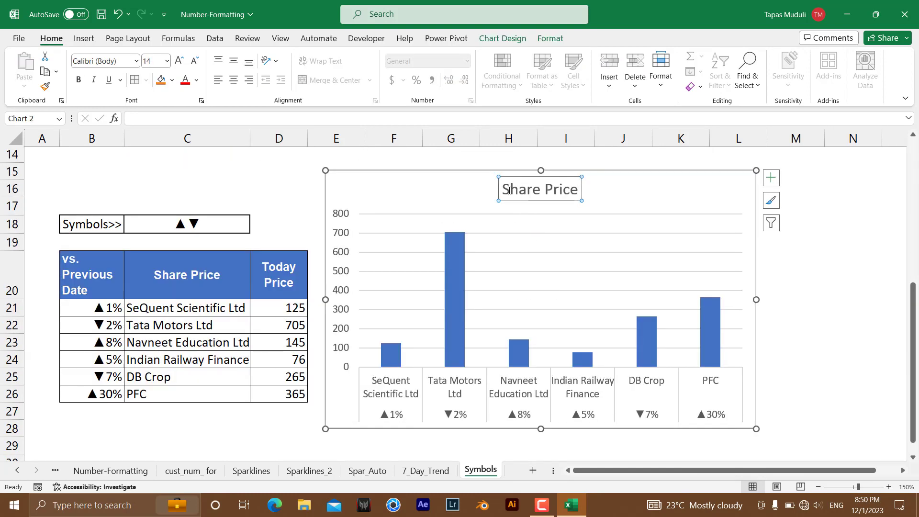
{"action": "left_click", "coordinate": [551, 38]}
{"action": "left_click", "coordinate": [402, 72]}
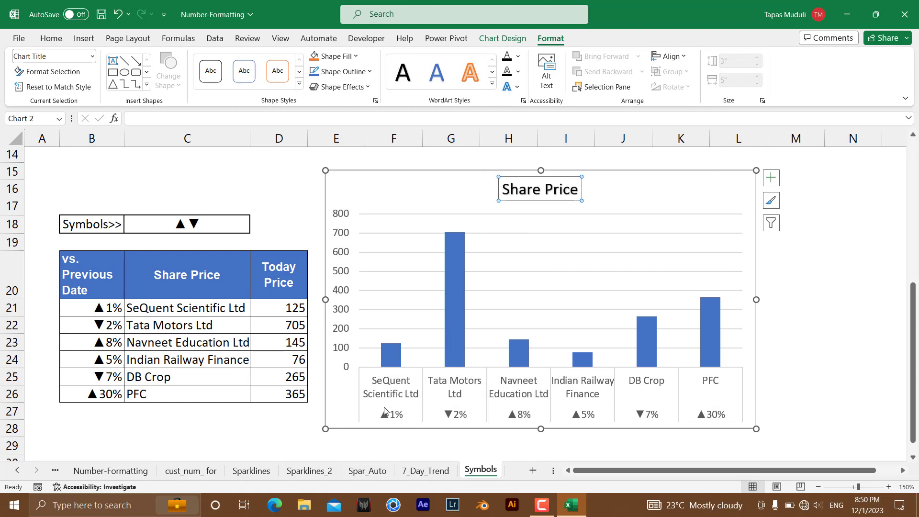
{"action": "left_click", "coordinate": [310, 447]}
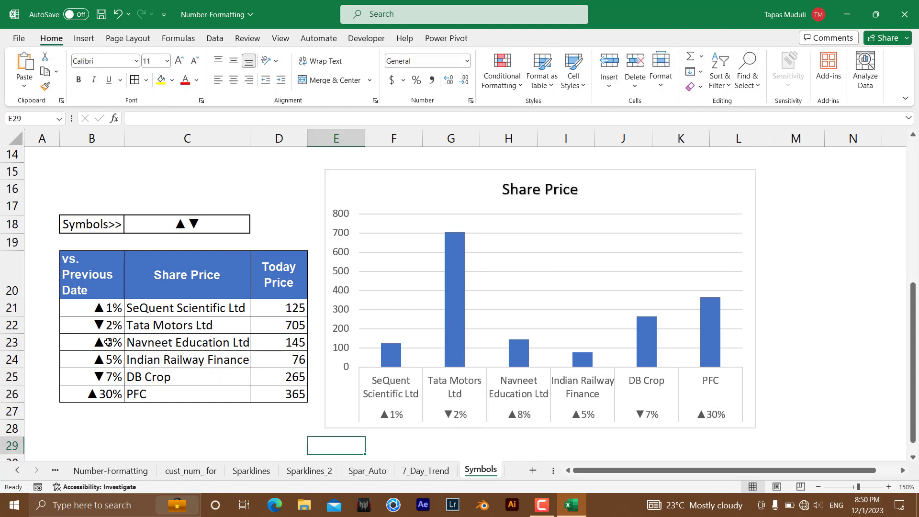